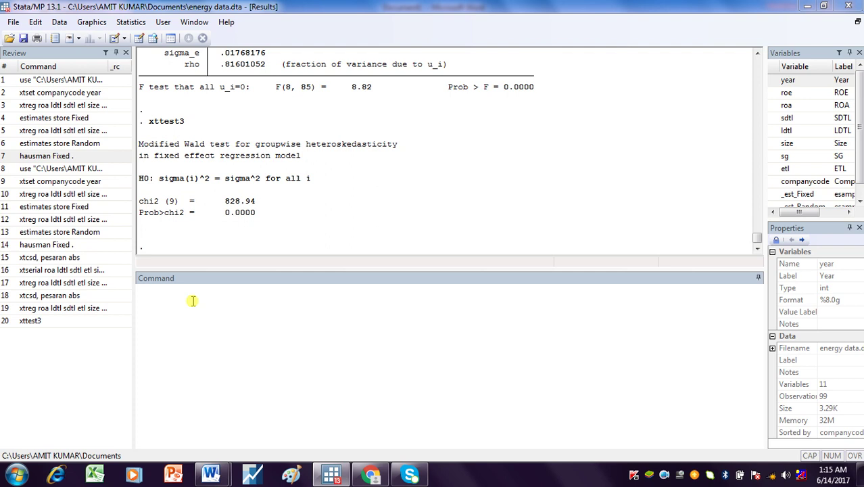
# Rerun xtcsd, pesaran abs from the Review history, giving -0.374 with Pr = 0.7088
pyautogui.click(79, 258)
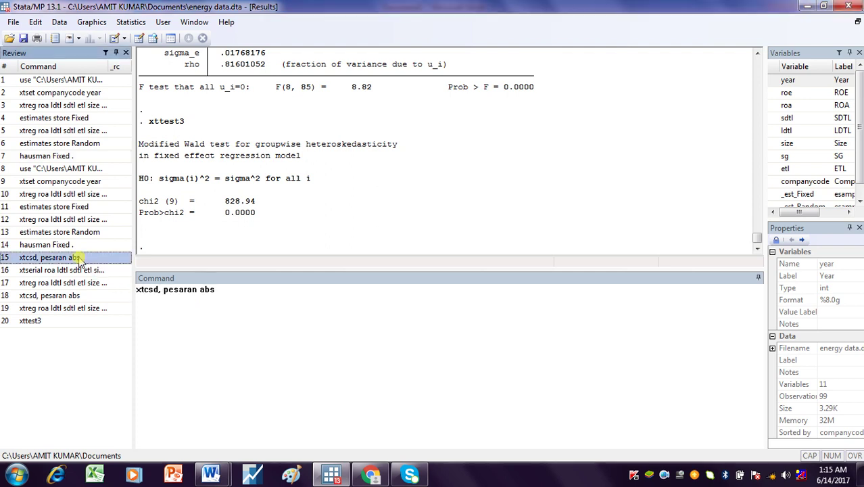
pyautogui.click(244, 297)
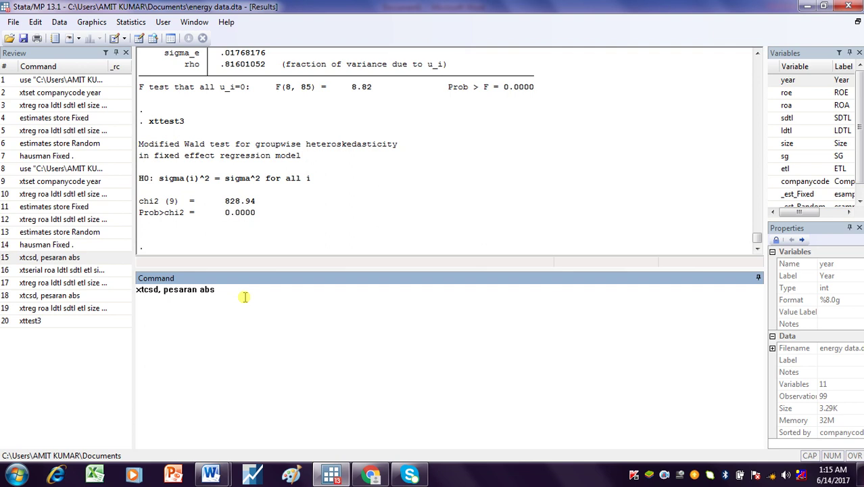
pyautogui.press('Return')
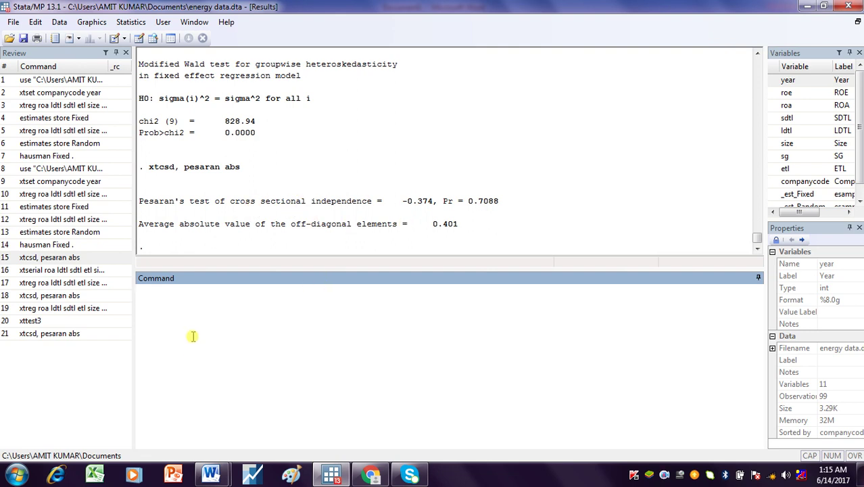
# Write the note 'no cross sectional dependence', reusing the phrase from the Pesaran output
pyautogui.write('no')
pyautogui.moveTo(233, 203); pyautogui.dragTo(370, 203)
pyautogui.hotkey('ctrl', 'c')
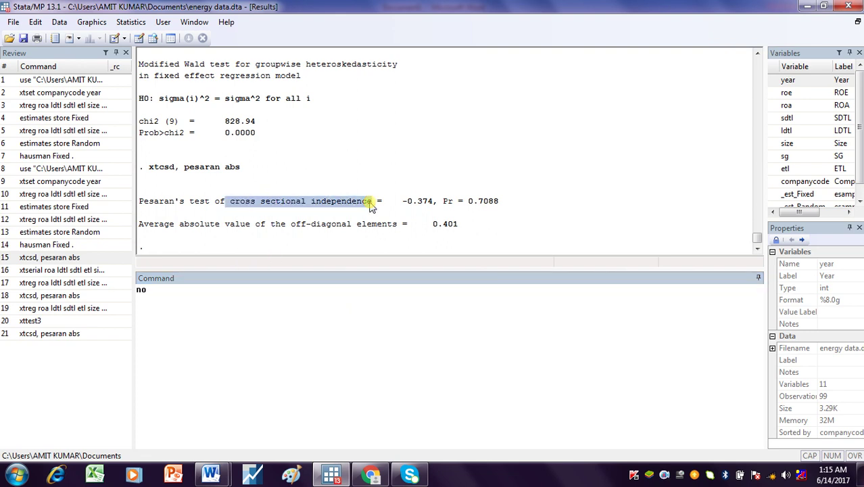
pyautogui.click(173, 294)
pyautogui.hotkey('ctrl', 'v')
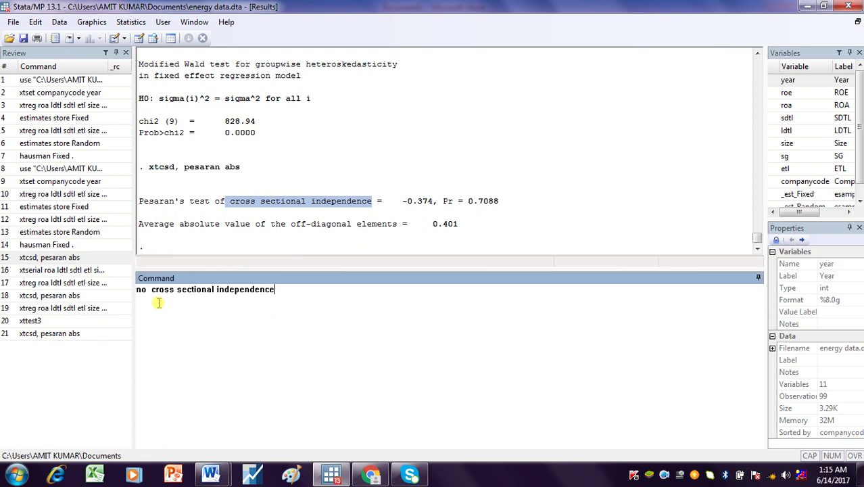
pyautogui.click(225, 290)
pyautogui.press('BackSpace')
pyautogui.press('BackSpace')
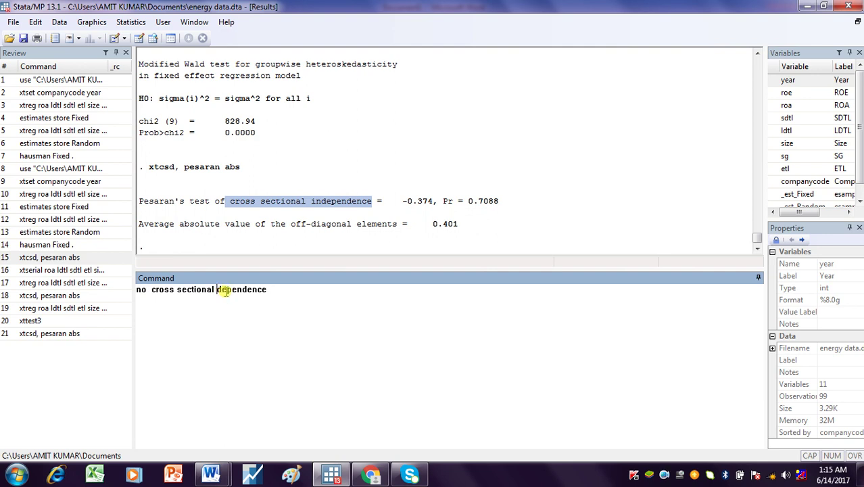
pyautogui.click(287, 289)
# Run xtserial roa ldtl sdtl etl size sg, getting F(1, 8) = 7.017, Prob > F = 0.0293
pyautogui.click(80, 272)
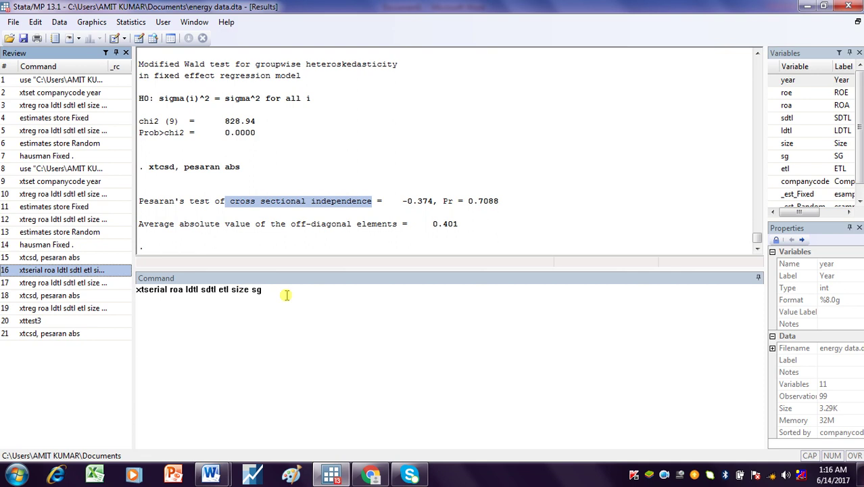
pyautogui.moveTo(167, 291); pyautogui.dragTo(126, 291)
pyautogui.click(177, 290)
pyautogui.doubleClick(175, 290)
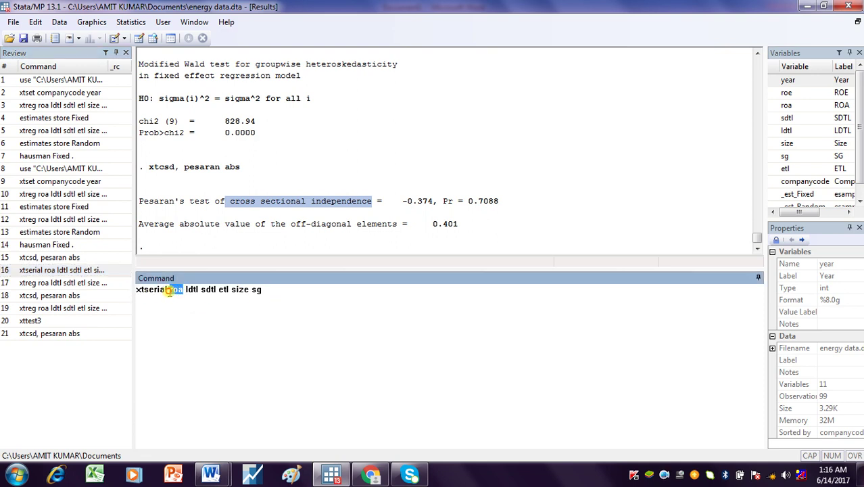
pyautogui.moveTo(186, 290); pyautogui.dragTo(268, 290)
pyautogui.click(278, 292)
pyautogui.press('Return')
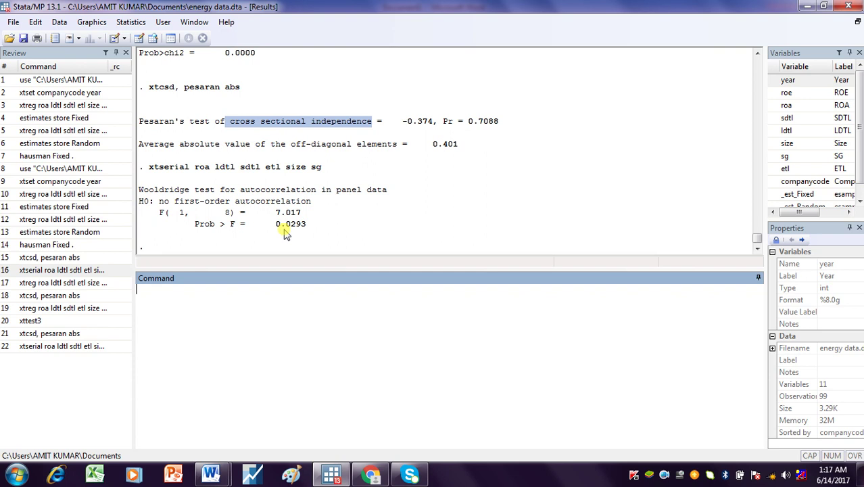
# Run xttest3 straight from the Review history
pyautogui.click(67, 284)
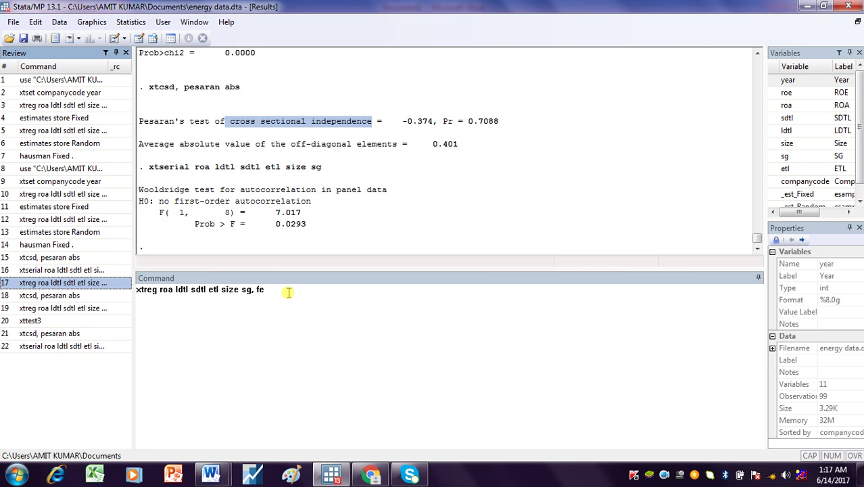
pyautogui.click(36, 321)
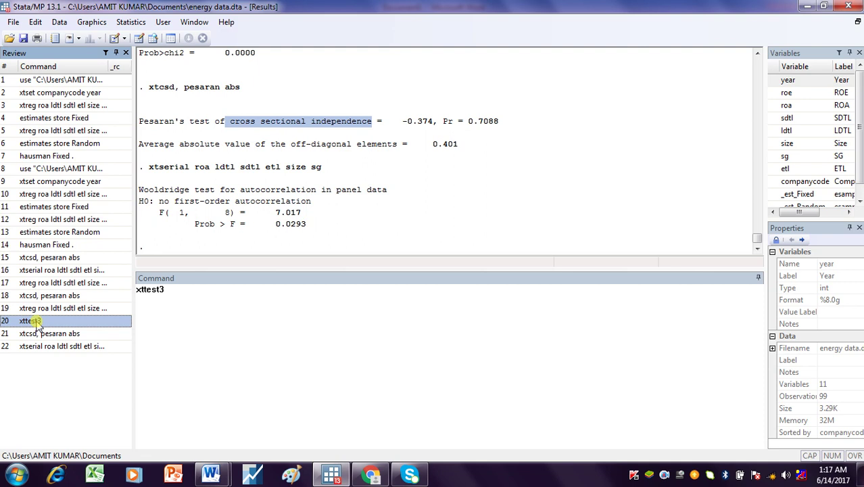
pyautogui.press('Return')
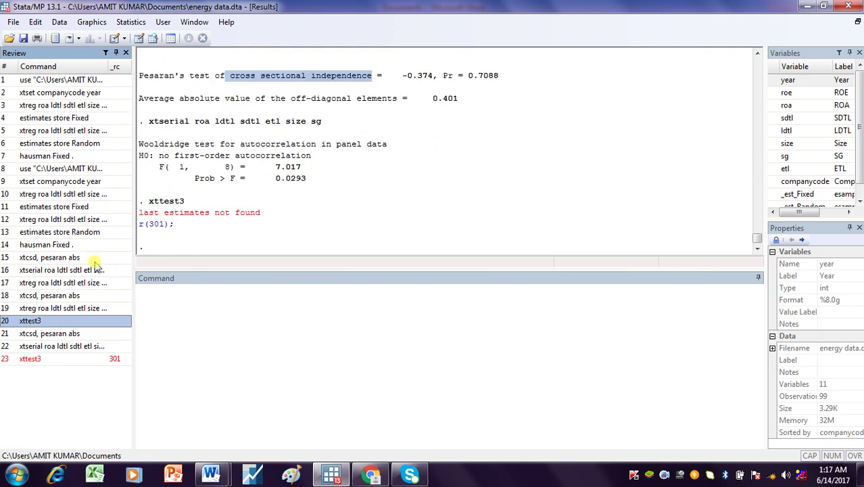
# Rerun xtreg roa ldtl sdtl etl size sg, fe, then xttest3, giving chi2(9) = 828.94
pyautogui.click(68, 284)
pyautogui.doubleClick(67, 284)
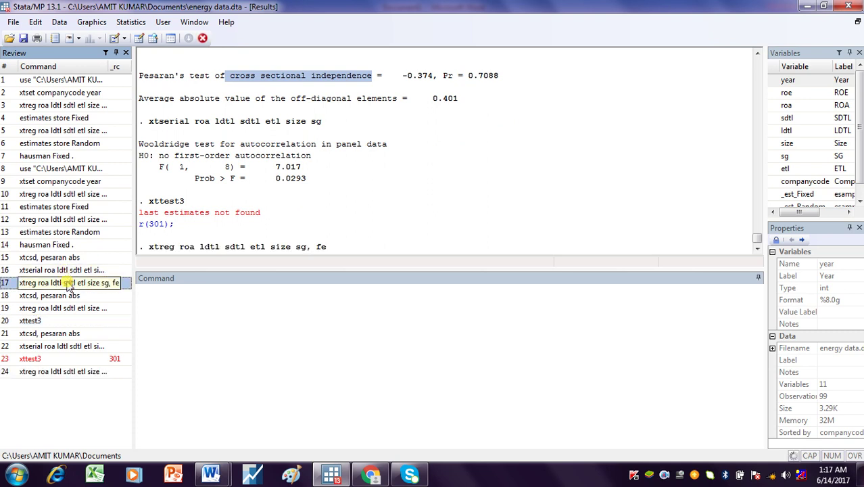
pyautogui.click(154, 248)
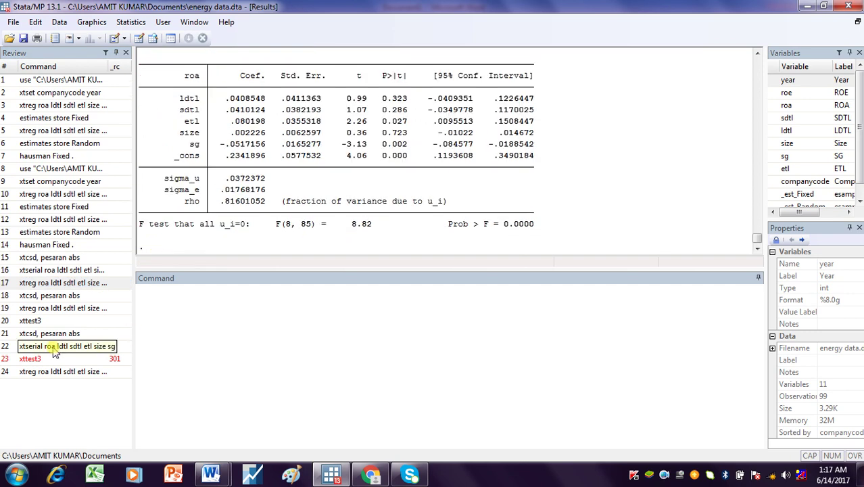
pyautogui.click(31, 322)
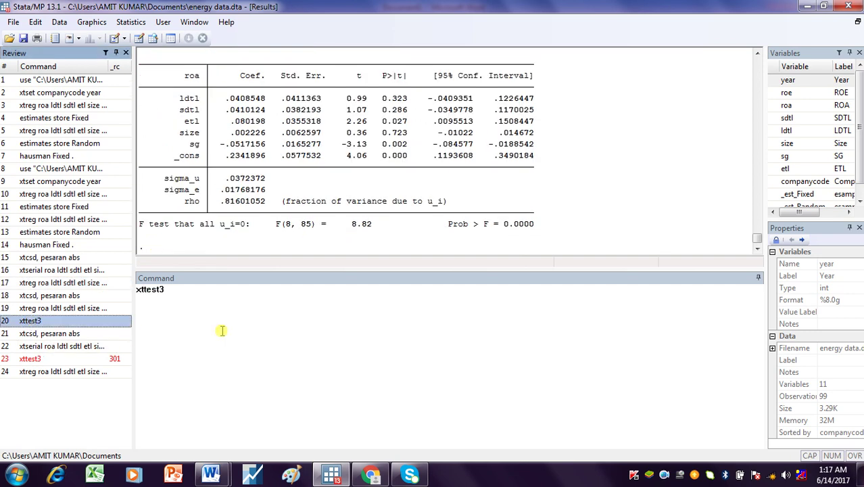
pyautogui.press('Return')
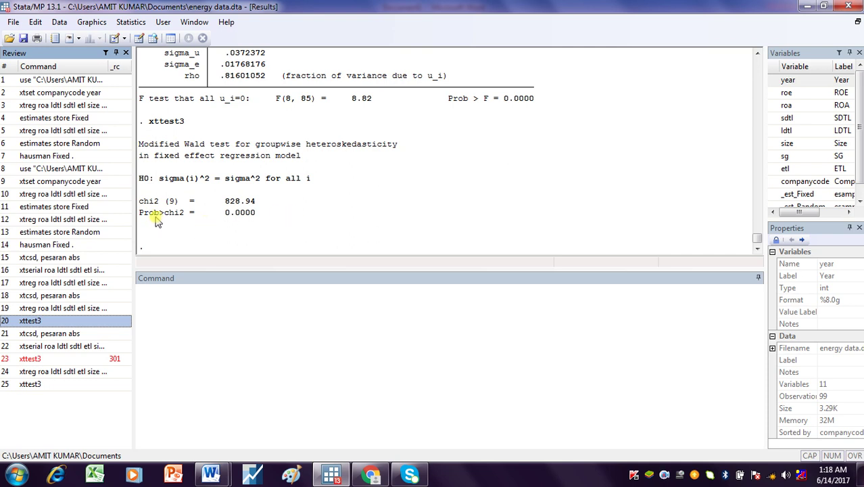
# Start a new note in the Command window reading 'autocorrelation and'
pyautogui.click(186, 294)
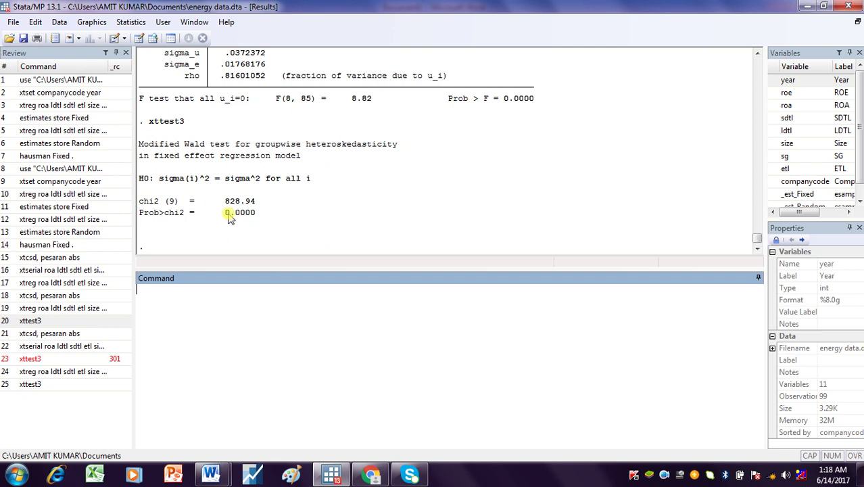
pyautogui.click(157, 298)
pyautogui.hotkey('ctrl', 'v')
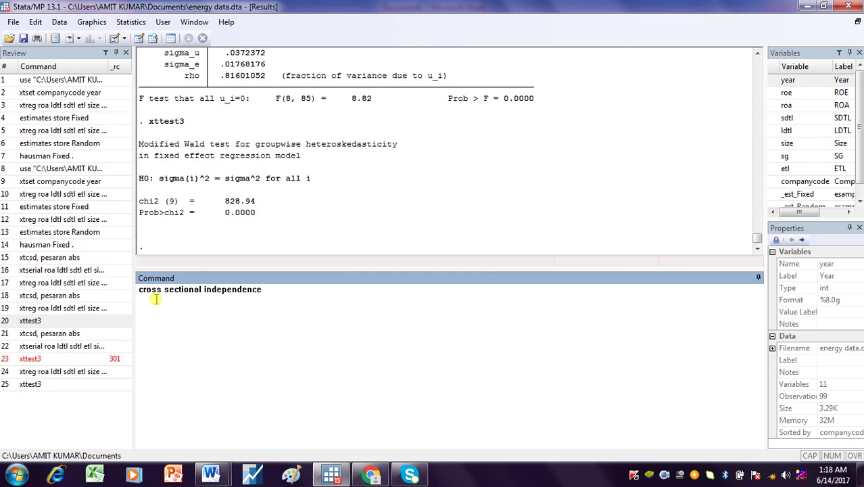
pyautogui.press('BackSpace')
pyautogui.press('BackSpace')
pyautogui.press('BackSpace')
pyautogui.press('BackSpace')
pyautogui.press('BackSpace')
pyautogui.press('BackSpace')
pyautogui.press('BackSpace')
pyautogui.press('BackSpace')
pyautogui.press('BackSpace')
pyautogui.press('BackSpace')
pyautogui.press('BackSpace')
pyautogui.press('BackSpace')
pyautogui.press('BackSpace')
pyautogui.press('BackSpace')
pyautogui.press('BackSpace')
pyautogui.press('BackSpace')
pyautogui.press('BackSpace')
pyautogui.press('BackSpace')
pyautogui.press('BackSpace')
pyautogui.press('BackSpace')
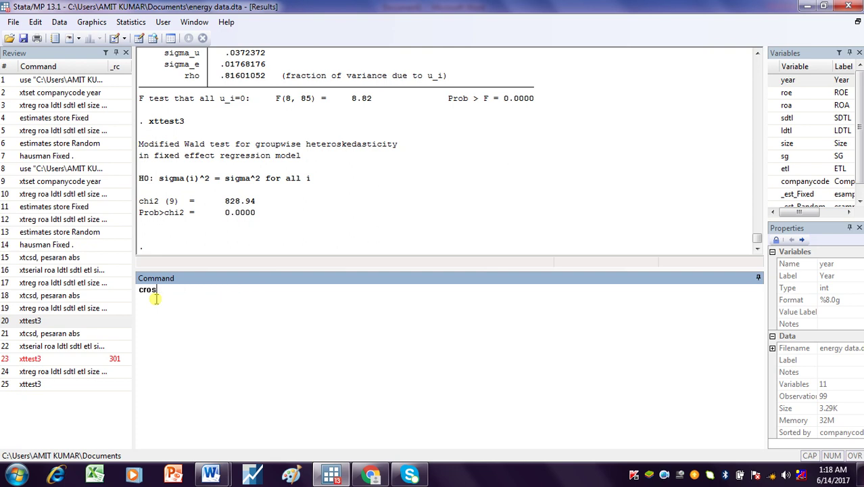
pyautogui.write('autocorrelatio')
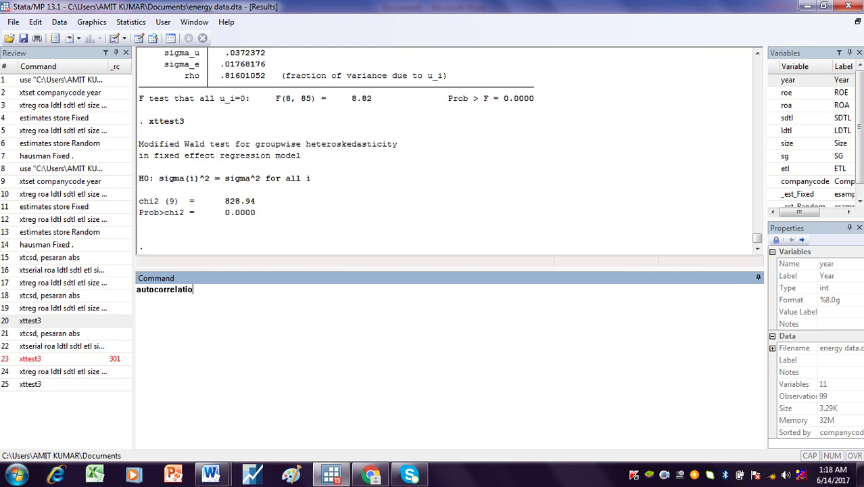
pyautogui.write('n and')
# Append 'groupwise heteroskedasticity' from the output, submit it, then type 'we cannot use this model.'
pyautogui.moveTo(254, 145); pyautogui.dragTo(398, 152)
pyautogui.hotkey('ctrl', 'c')
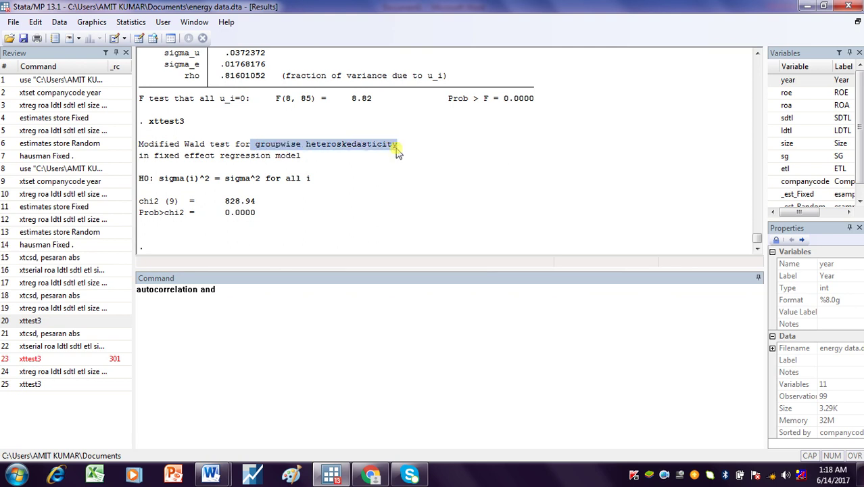
pyautogui.click(244, 292)
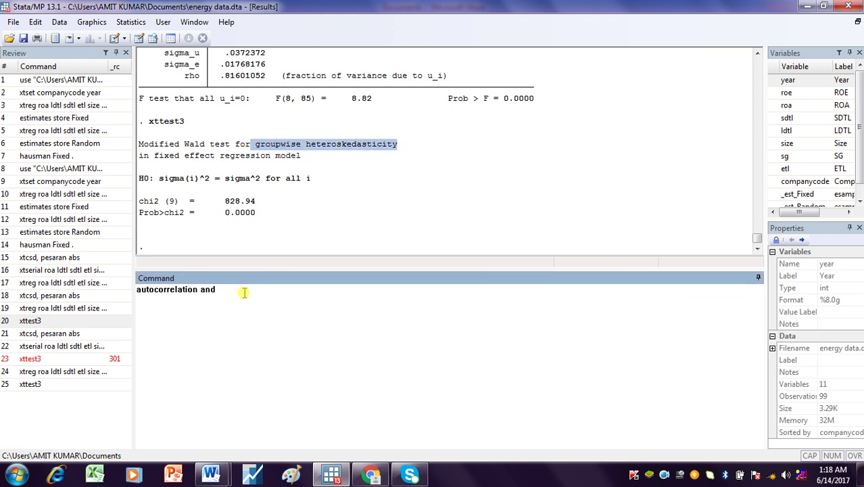
pyautogui.hotkey('ctrl', 'v')
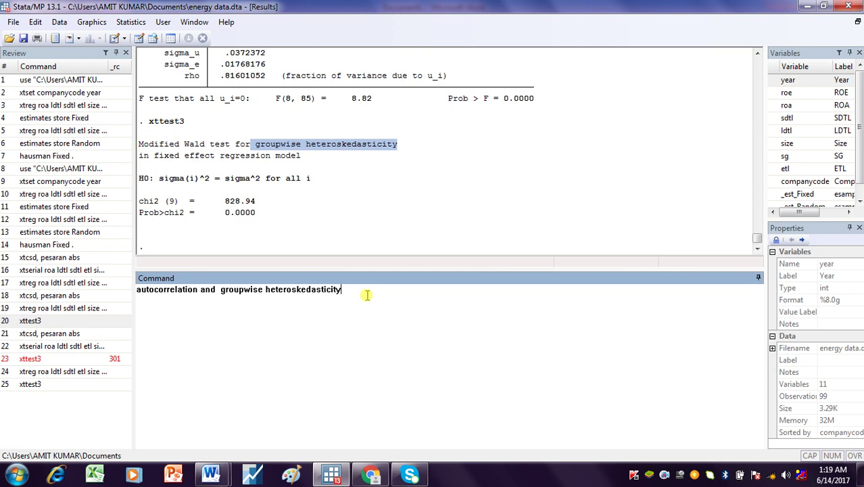
pyautogui.press('Return')
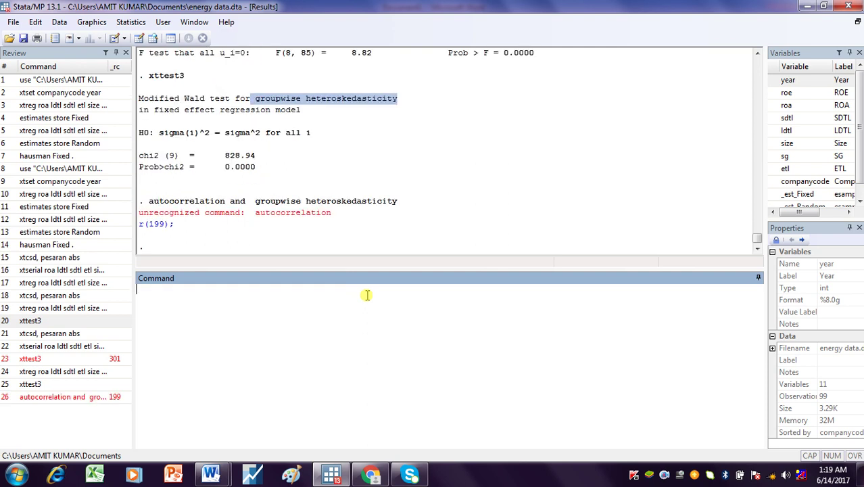
pyautogui.write('we cannot use th')
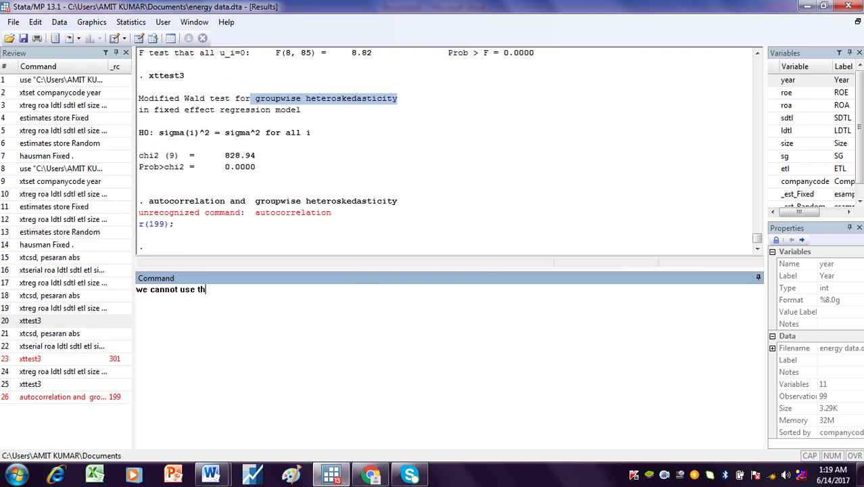
pyautogui.write('is model.')
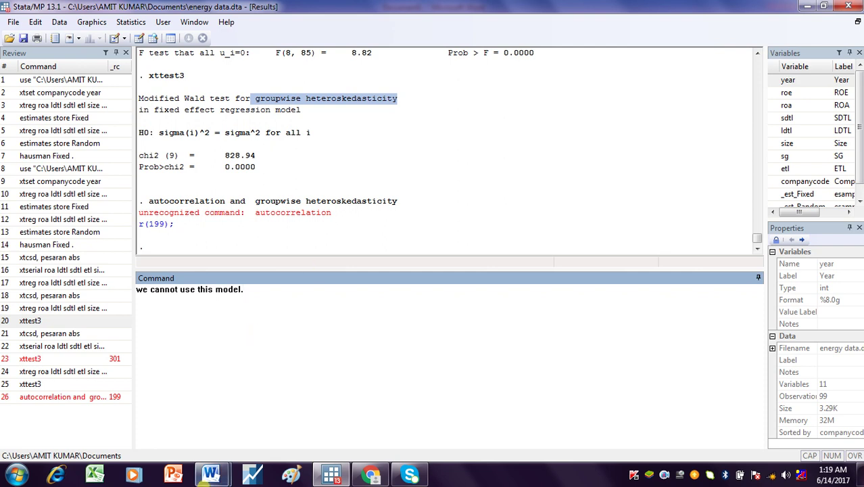
# In Word's Document1, select the xtset companycode year and xtgls d.roa ldtl d.sdtl d.etl size sg lines
pyautogui.moveTo(212, 475)
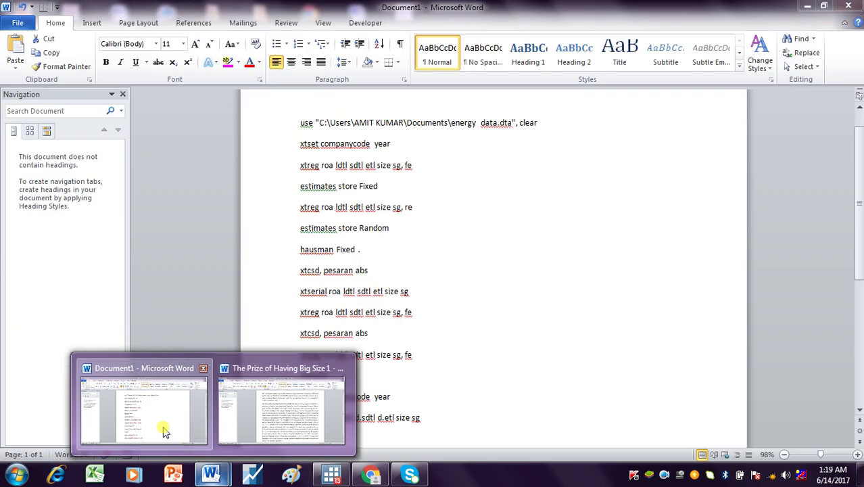
pyautogui.click(164, 431)
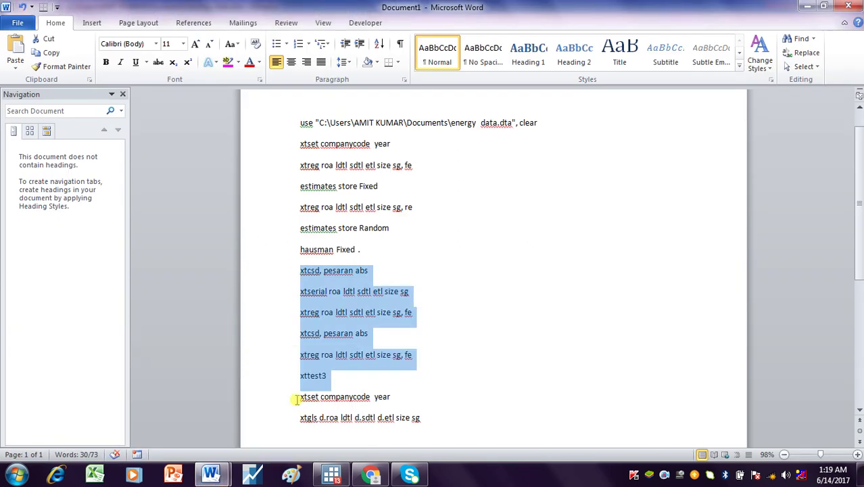
pyautogui.click(295, 400)
pyautogui.moveTo(295, 401); pyautogui.dragTo(428, 426)
pyautogui.hotkey('ctrl', 'c')
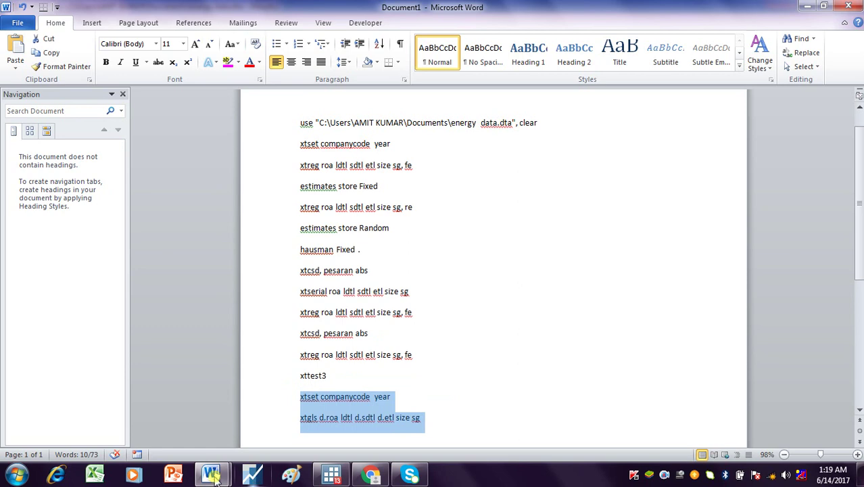
# Run xtset companycode year, then xtgls d.roa ldtl d.sdtl d.etl size sg, giving Wald chi2(5) = 135.14
pyautogui.click(335, 476)
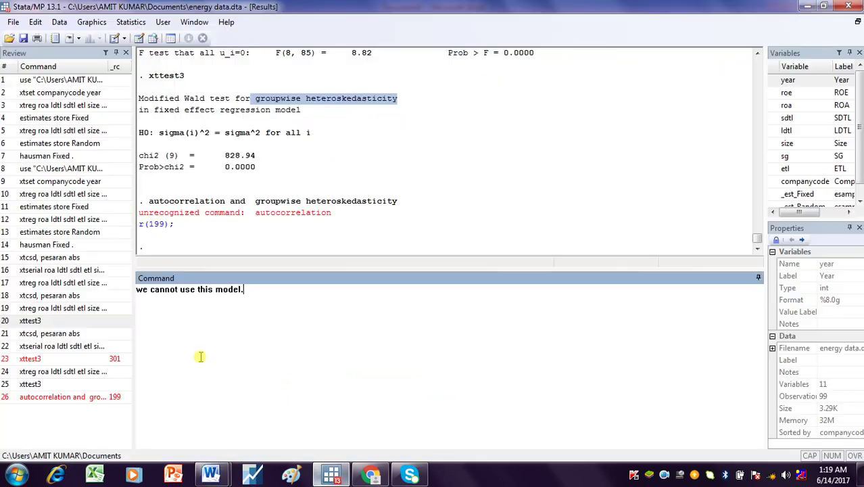
pyautogui.moveTo(261, 294); pyautogui.dragTo(82, 323)
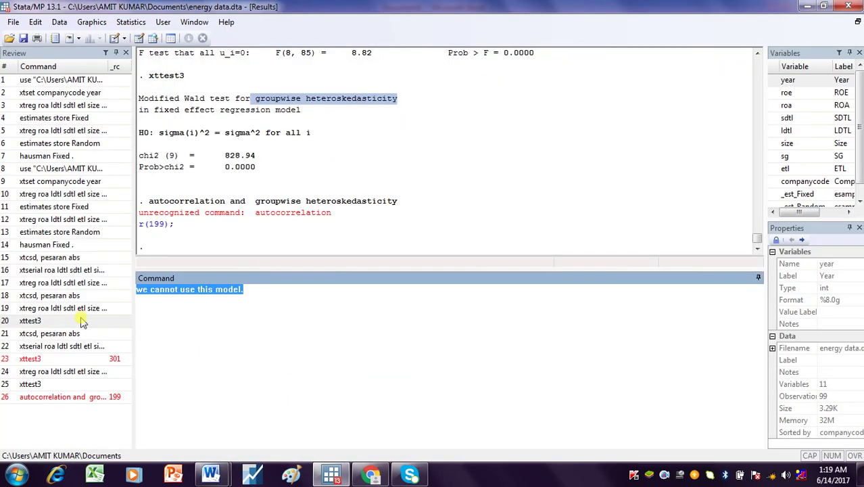
pyautogui.hotkey('ctrl', 'v')
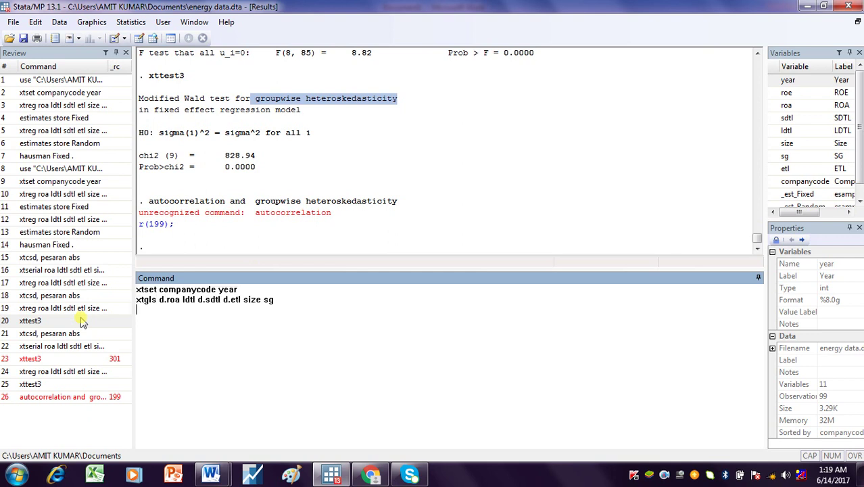
pyautogui.moveTo(273, 299); pyautogui.dragTo(132, 308)
pyautogui.press('Delete')
pyautogui.click(309, 295)
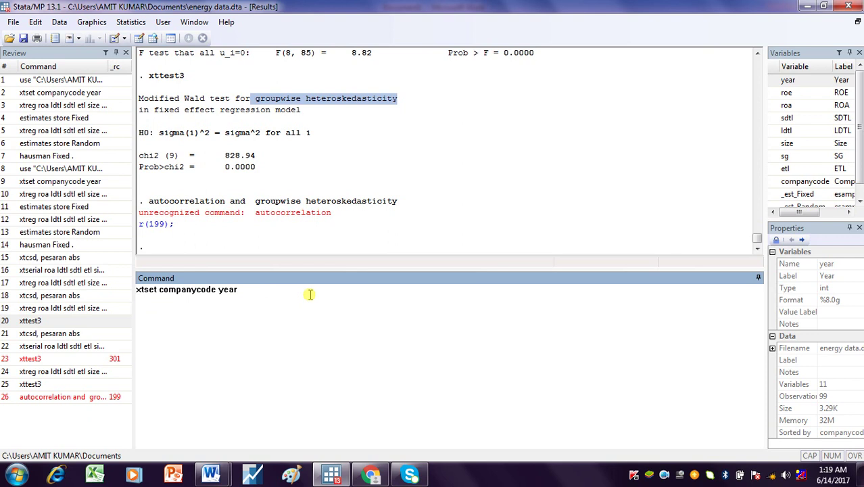
pyautogui.press('Return')
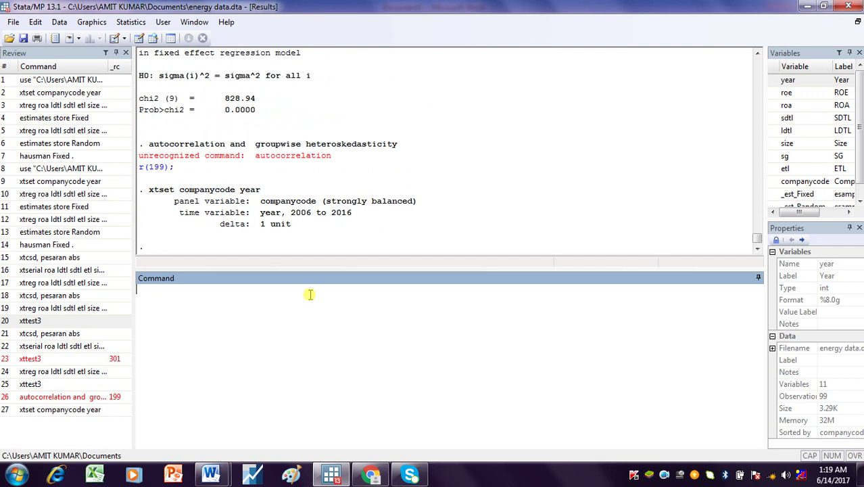
pyautogui.write('xtgls d.roa ldtl d.sdtl d.etl size sg')
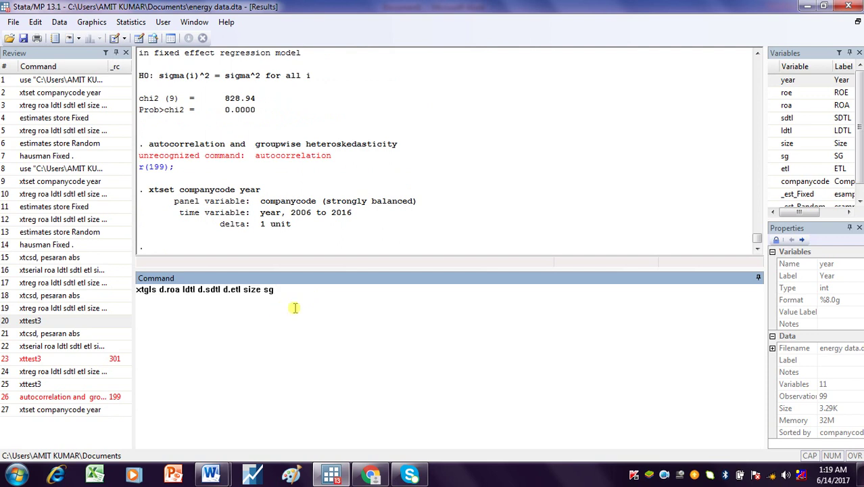
pyautogui.press('Return')
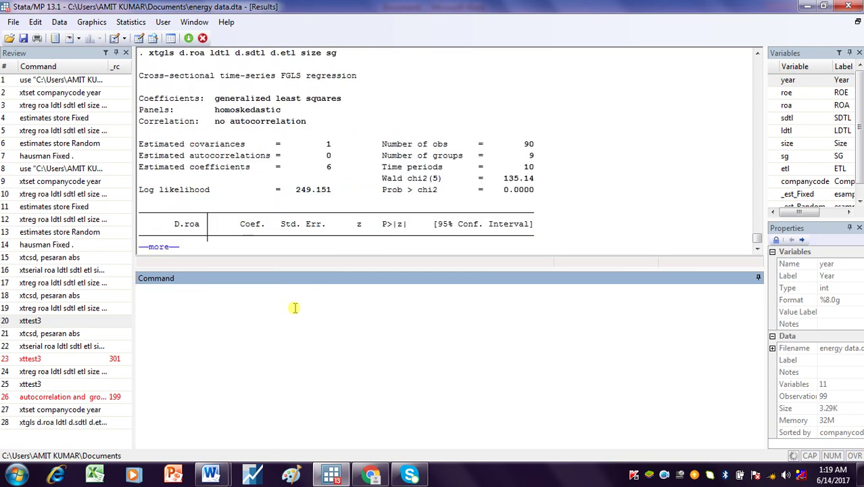
# Continue the paused xtgls output to print the D.roa coefficient table, then scroll back up
pyautogui.click(163, 249)
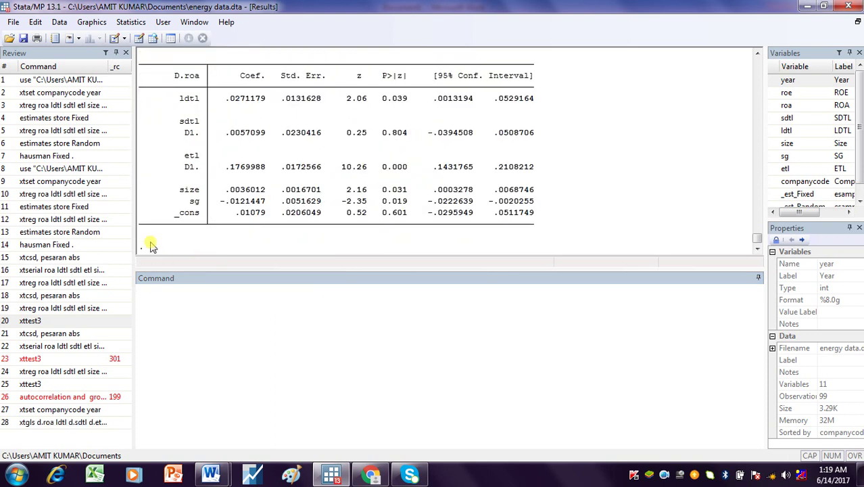
pyautogui.scroll(5, 758, 238)
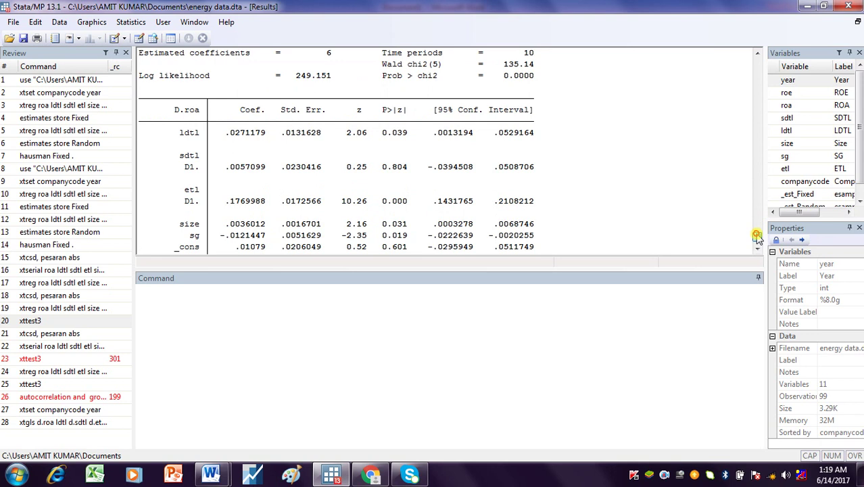
pyautogui.scroll(3, 757, 233)
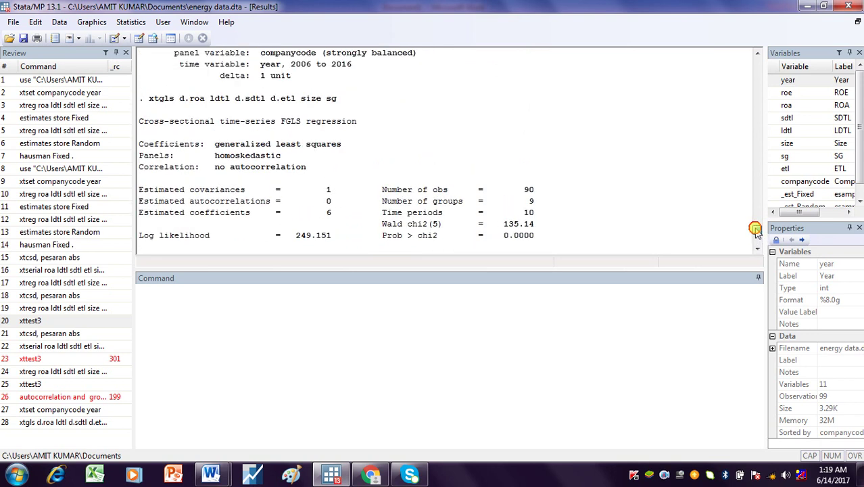